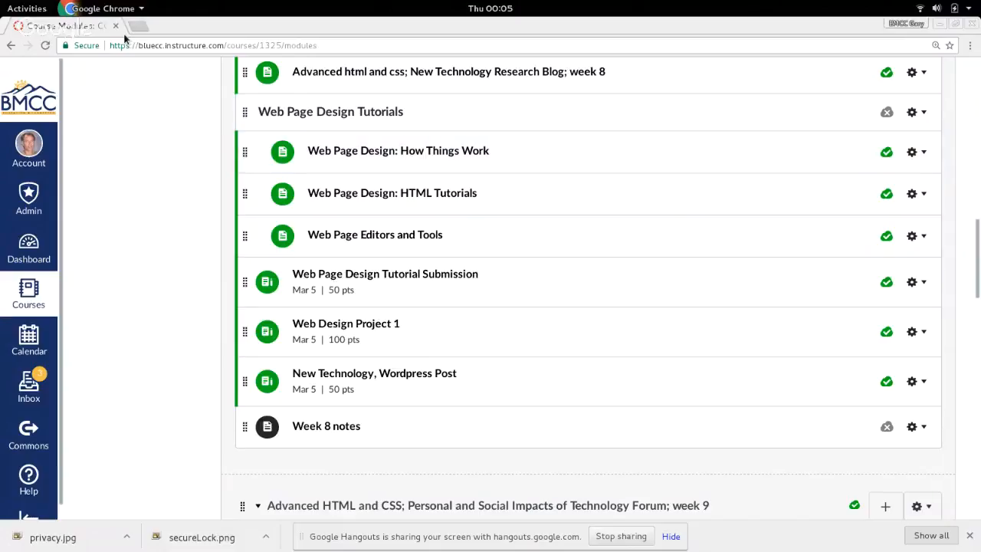
# Step: Open the WordPress @ BMCC site at math.bluecc.edu/wordpress/ in a new browser tab
pyautogui.click(135, 27)
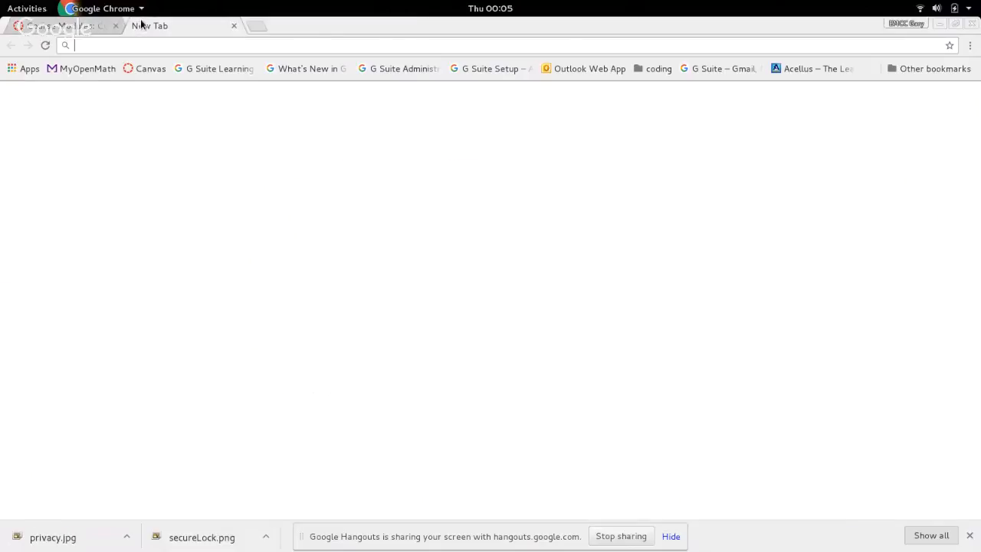
pyautogui.write('math')
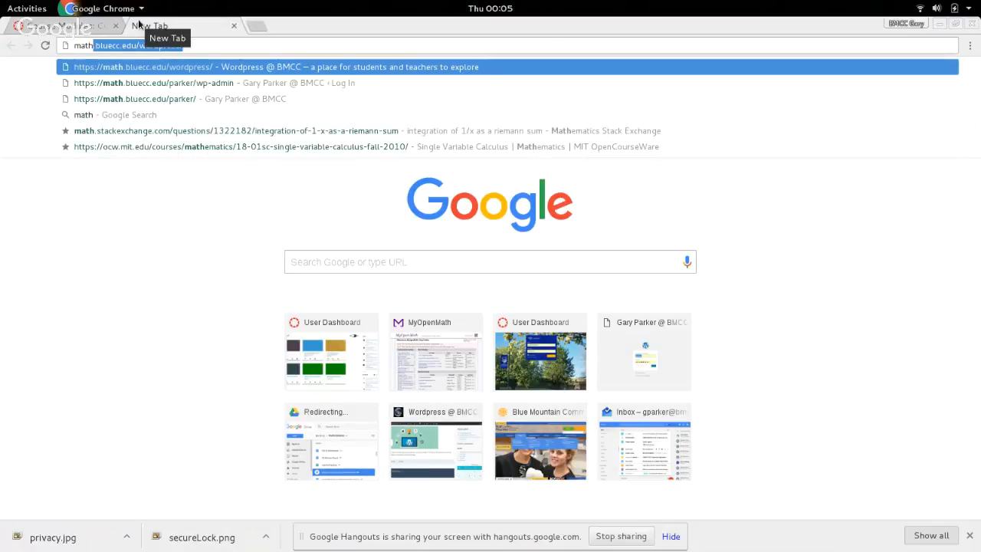
pyautogui.click(239, 72)
# Step: Return to the Canvas course modules and open the Important Links page
pyautogui.click(41, 26)
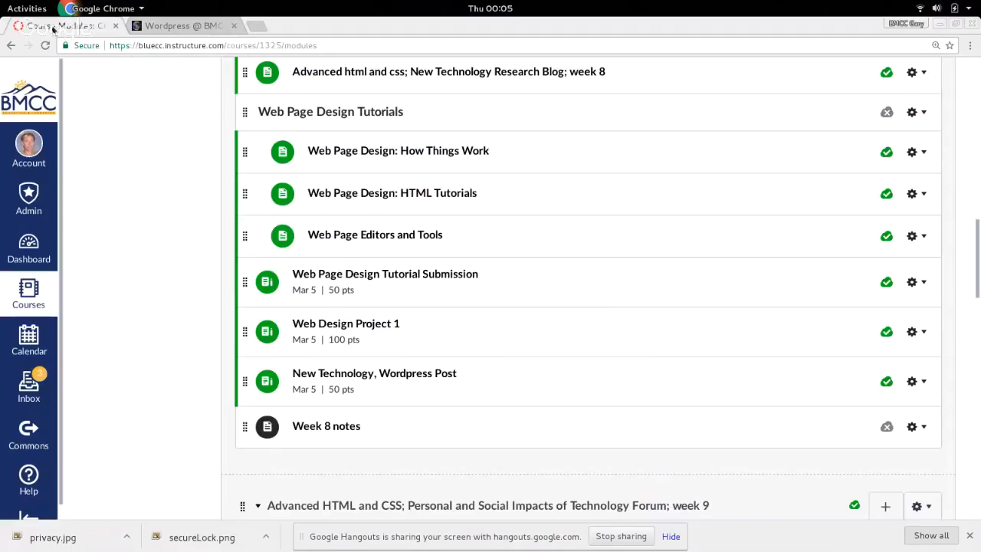
pyautogui.scroll(8, 429, 242)
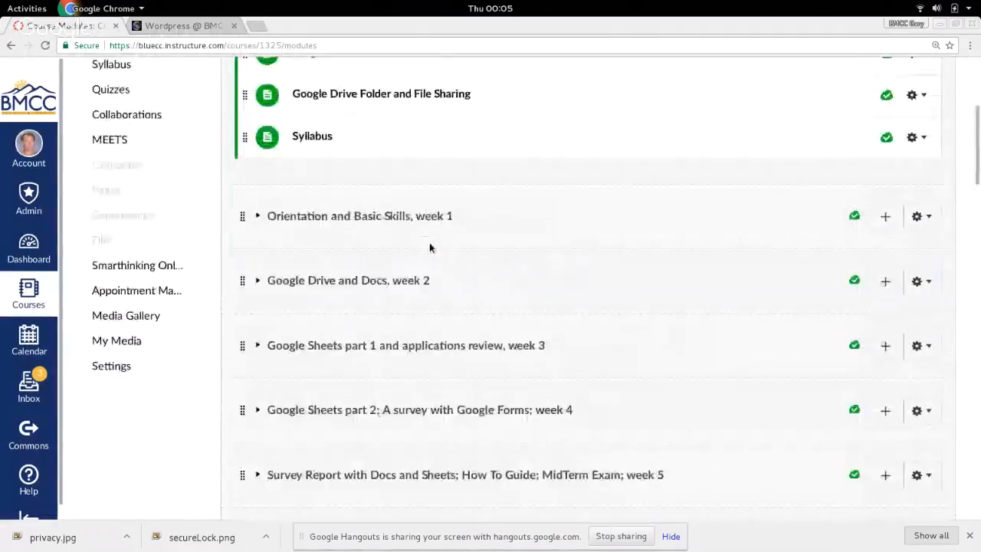
pyautogui.scroll(4, 430, 246)
pyautogui.click(328, 280)
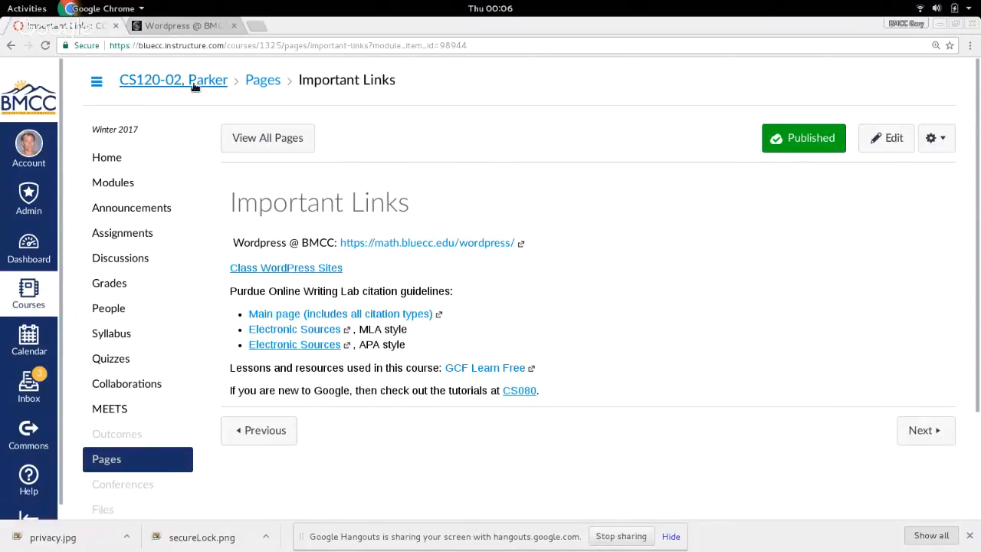
# Step: Look over the WordPress @ BMCC home page down to its meta links, and close that page
pyautogui.click(209, 27)
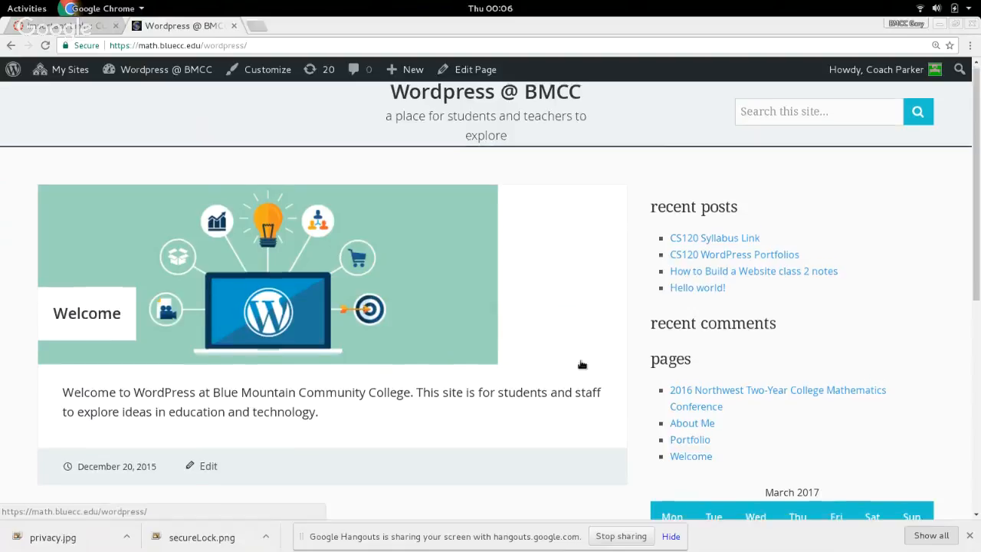
pyautogui.scroll(-5, 582, 365)
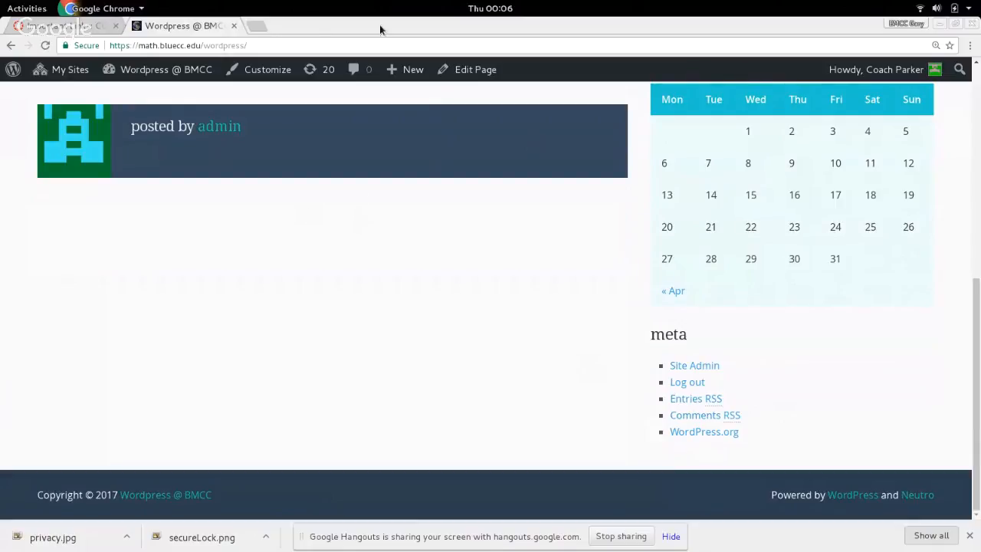
pyautogui.click(234, 26)
# Step: Switch to the browser window with the Boe Dog WordPress dashboard and open the signed-in account's profile page
pyautogui.moveTo(0, 0)
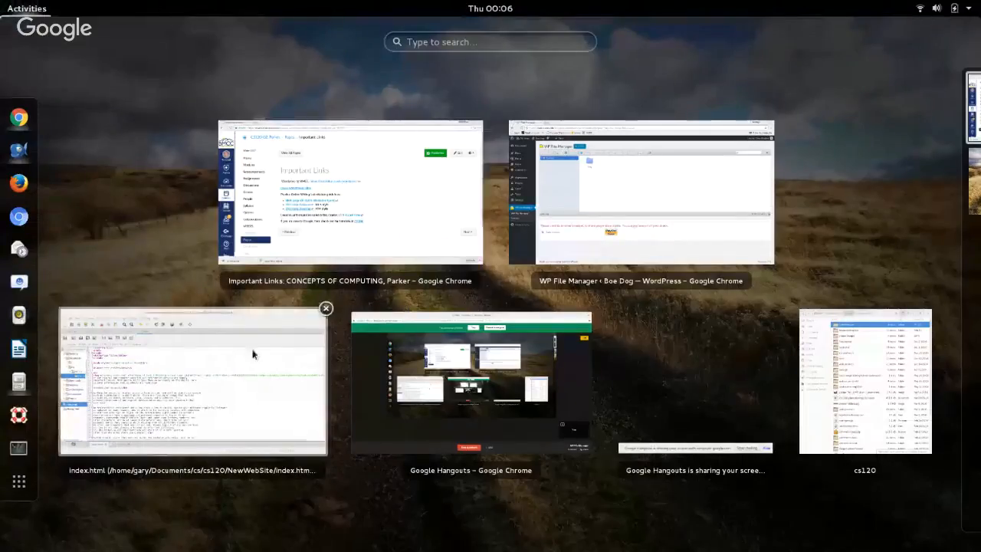
pyautogui.click(618, 197)
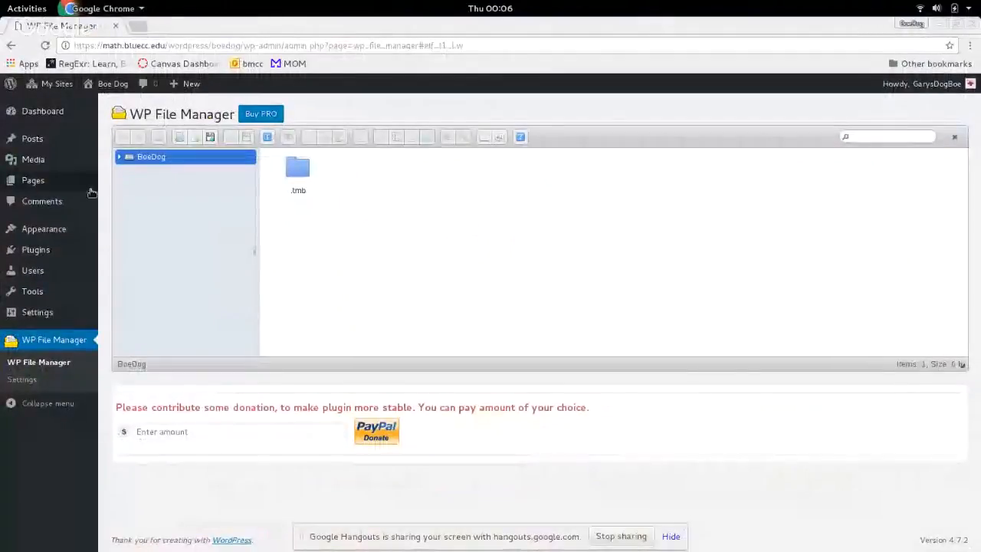
pyautogui.moveTo(46, 313)
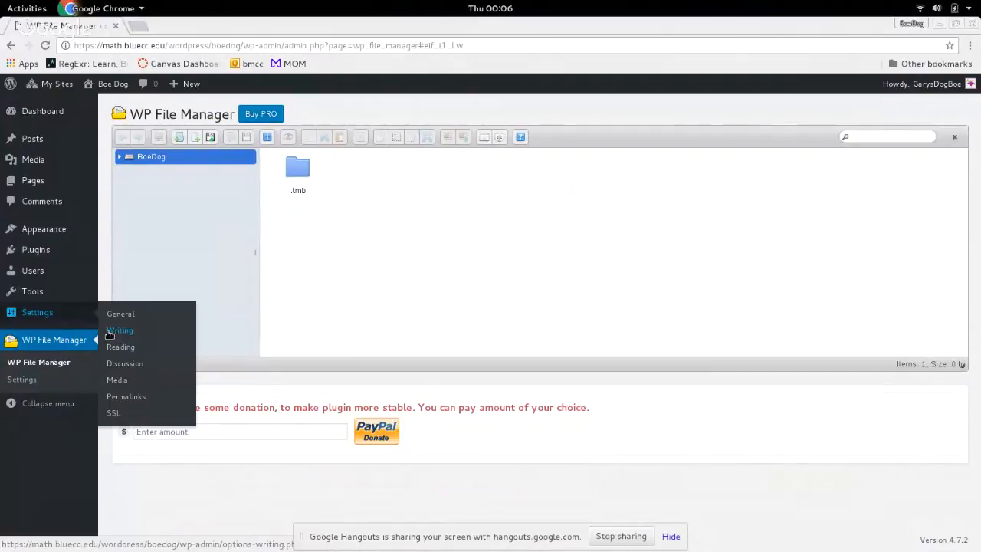
pyautogui.moveTo(23, 278)
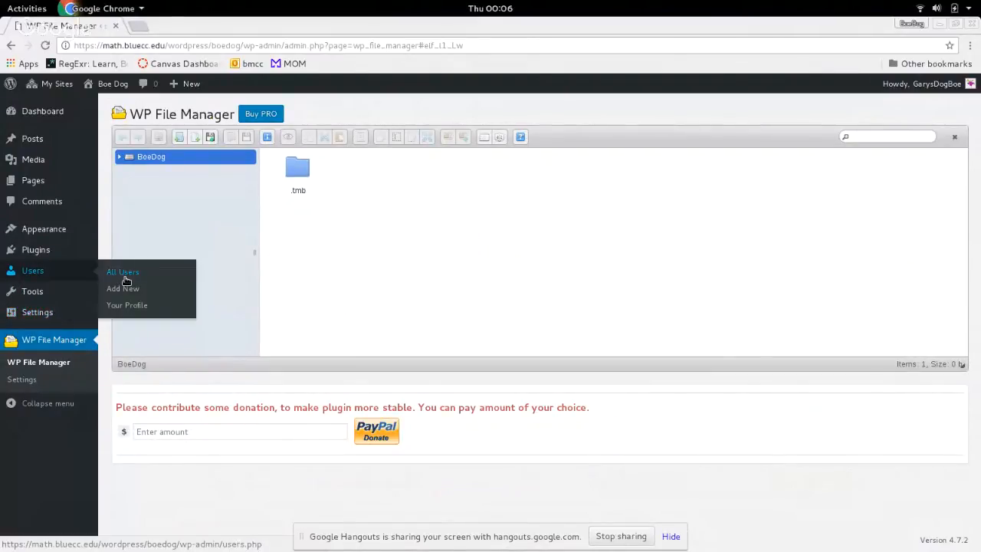
pyautogui.click(127, 305)
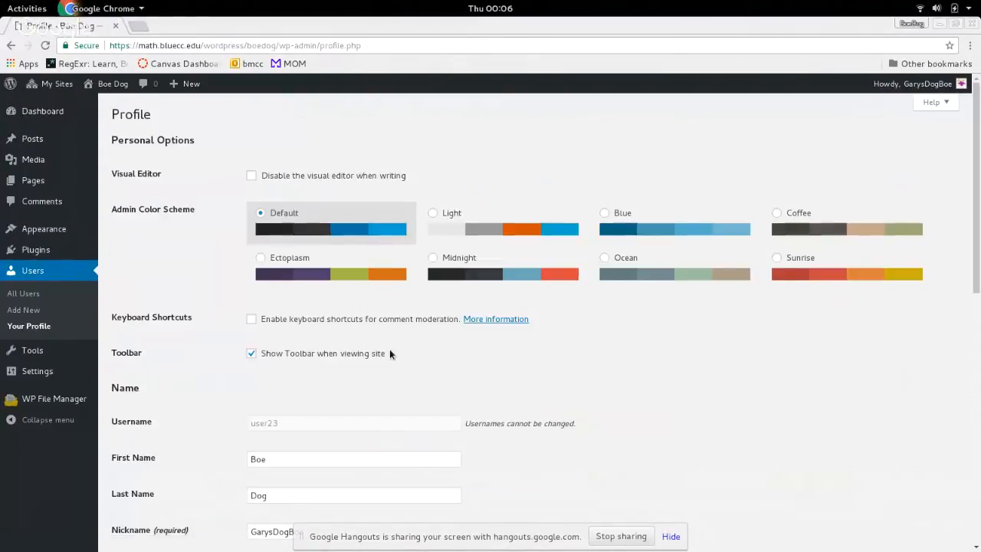
# Step: Examine the profile's name, contact and account management fields, enlarging the page to 125%
pyautogui.scroll(-4, 389, 354)
pyautogui.scroll(-4, 389, 355)
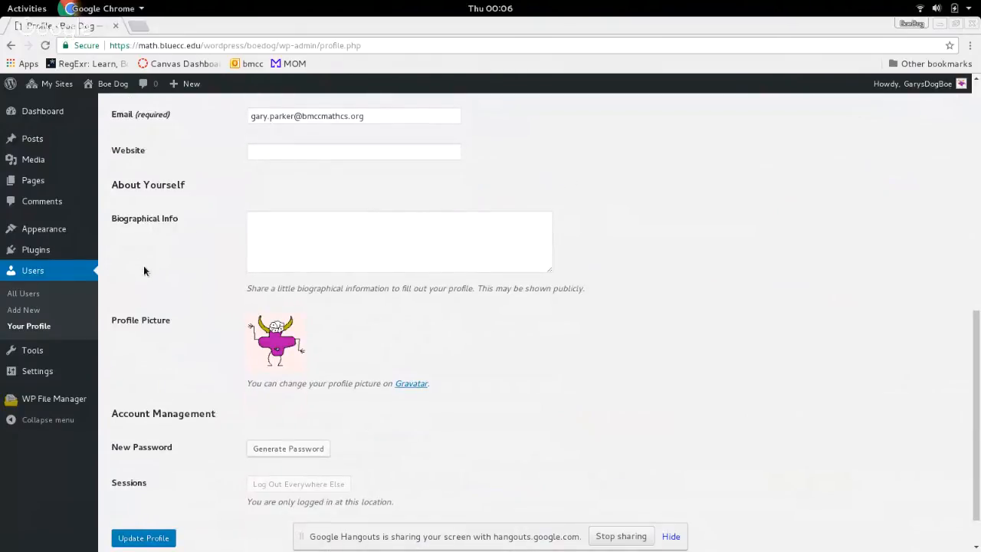
pyautogui.hotkey('ctrl', '-')
pyautogui.hotkey('ctrl', '+')
pyautogui.hotkey('ctrl', '+')
pyautogui.hotkey('ctrl', '+')
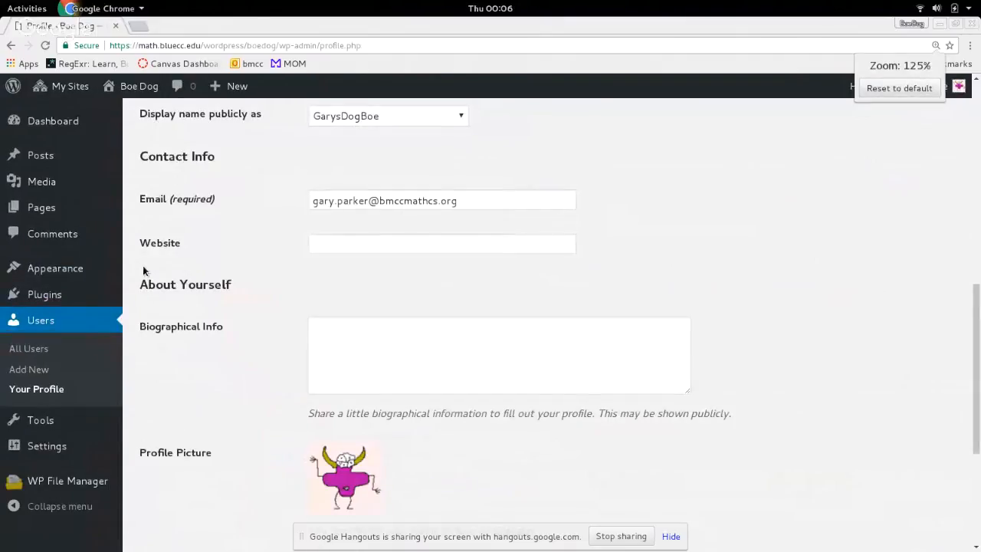
# Step: Open WP File Manager and tile its window to half the screen, beside the Files window showing the cs120 folder
pyautogui.click(88, 493)
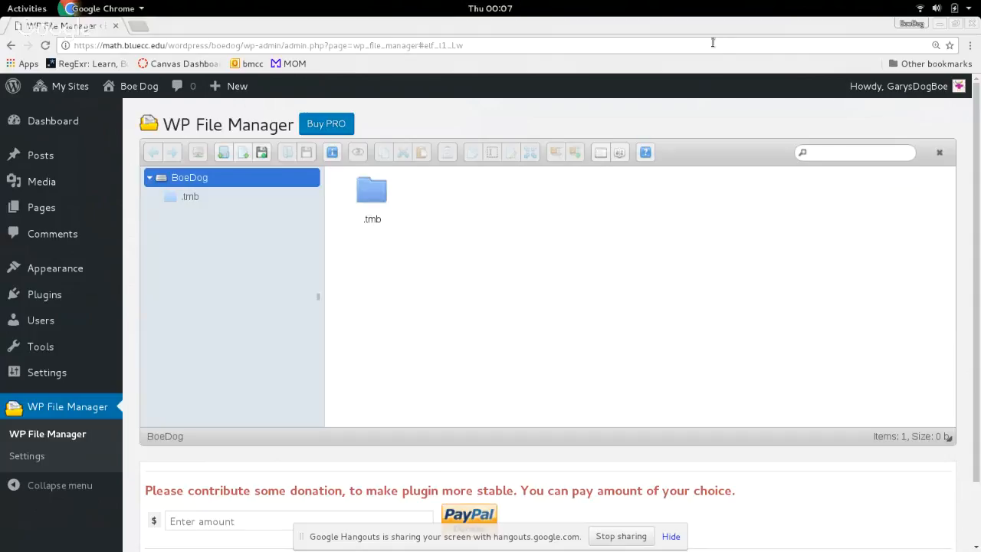
pyautogui.moveTo(719, 26); pyautogui.dragTo(4, 134)
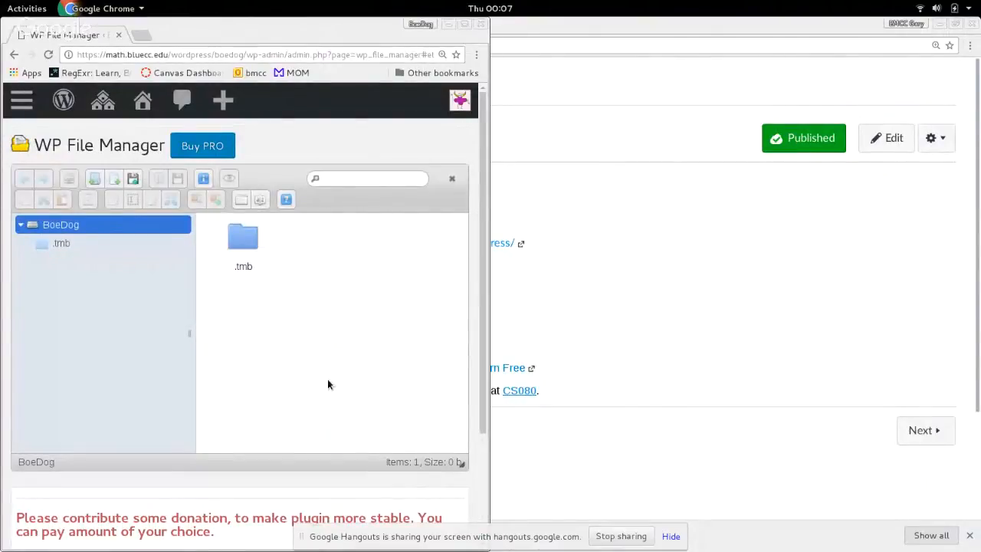
pyautogui.moveTo(3, 4)
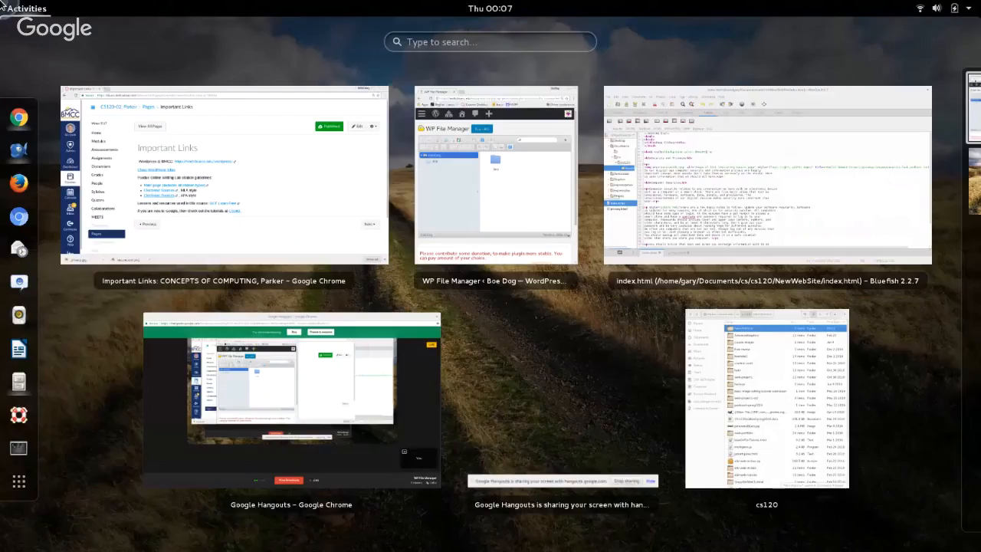
pyautogui.click(767, 399)
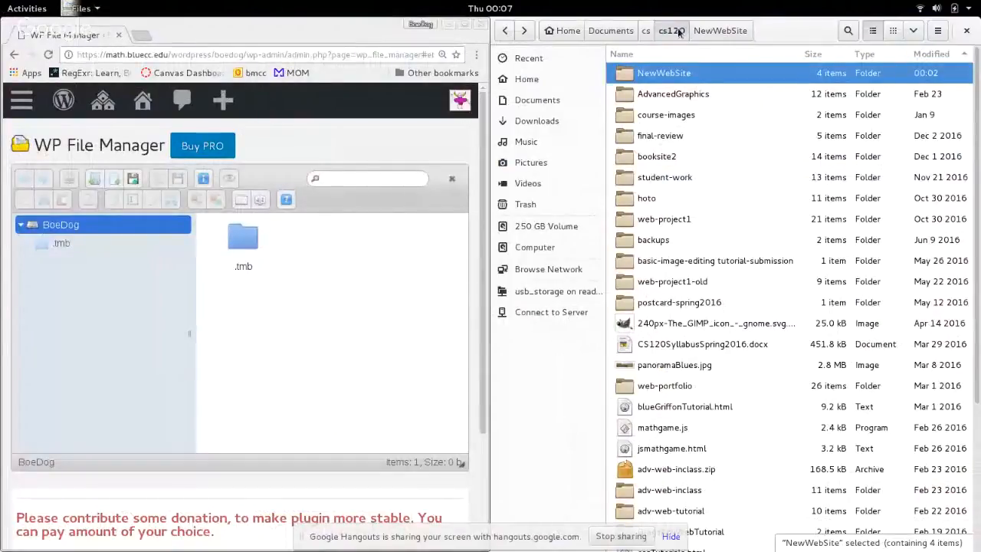
# Step: Check the files inside the local NewWebSite folder, and upload the whole folder from cs120 into BoeDog in WP File Manager
pyautogui.doubleClick(667, 77)
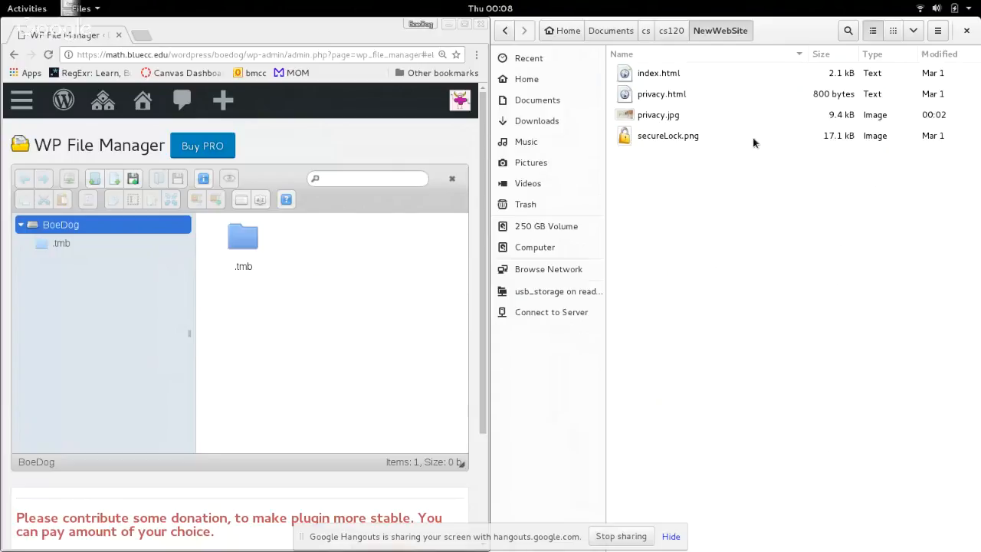
pyautogui.click(671, 32)
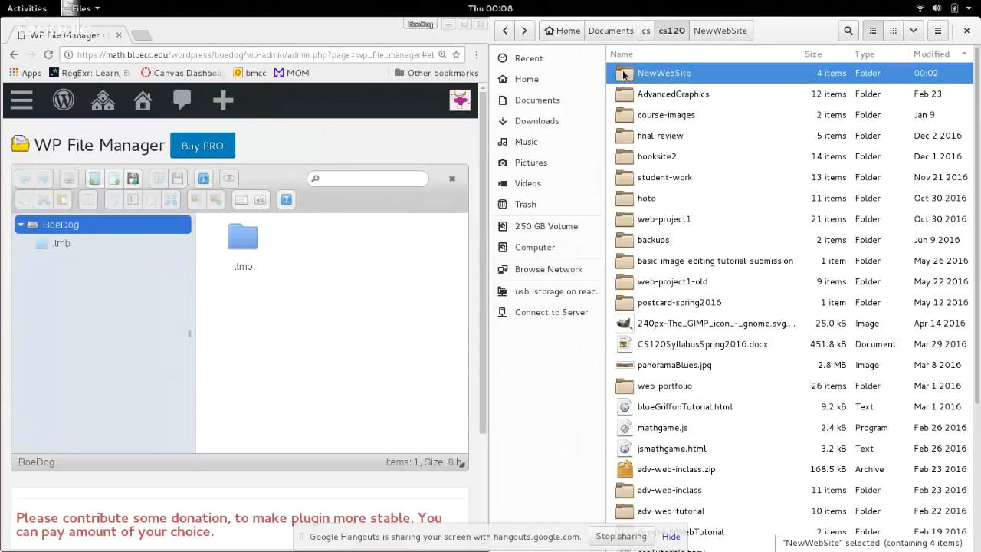
pyautogui.moveTo(624, 73); pyautogui.dragTo(300, 271)
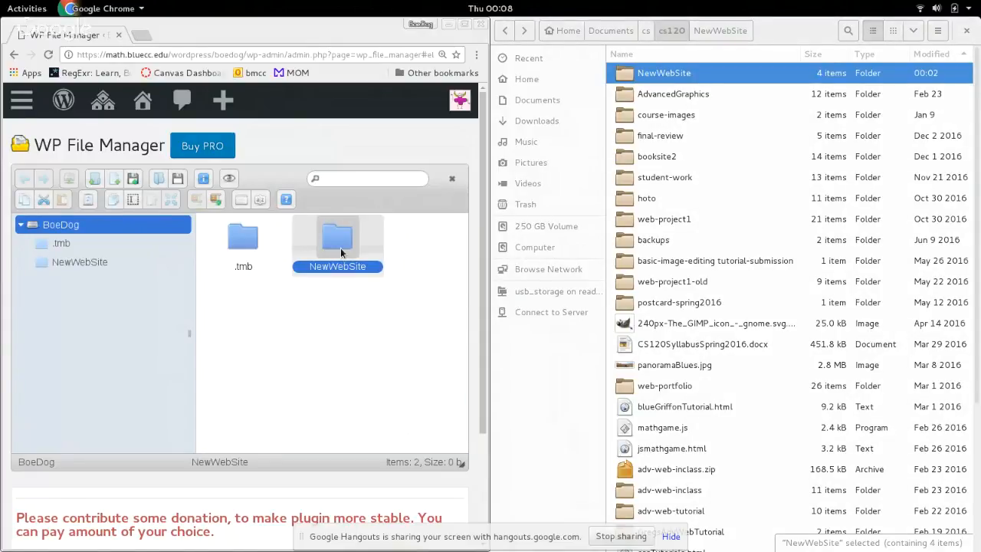
# Step: Open the uploaded NewWebSite folder, try to preview its index.html, and close the preview window
pyautogui.doubleClick(340, 247)
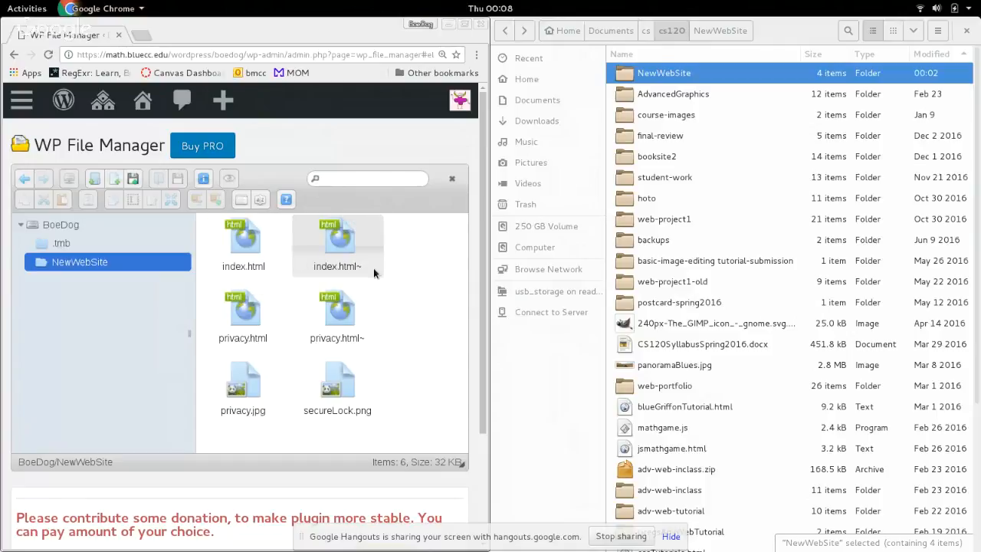
pyautogui.doubleClick(251, 253)
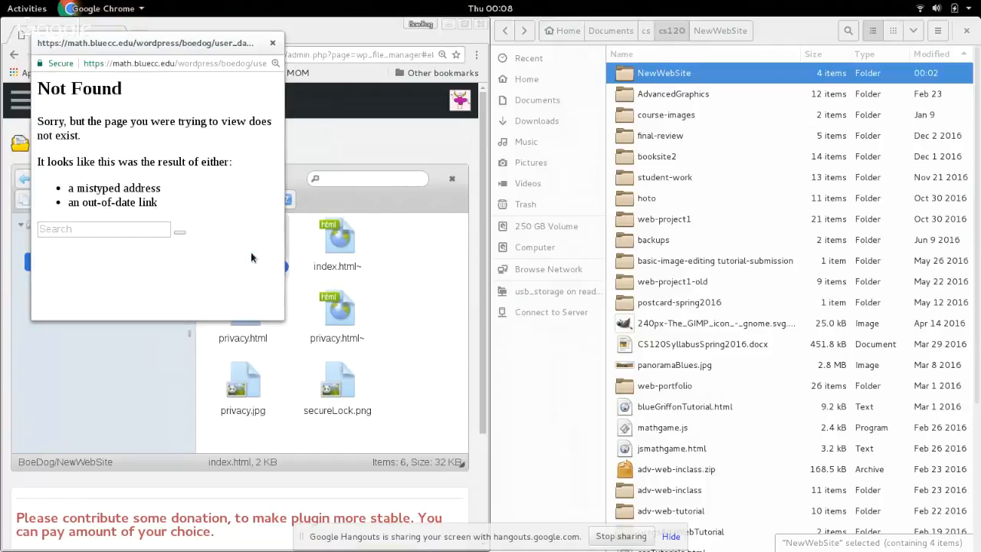
pyautogui.click(274, 44)
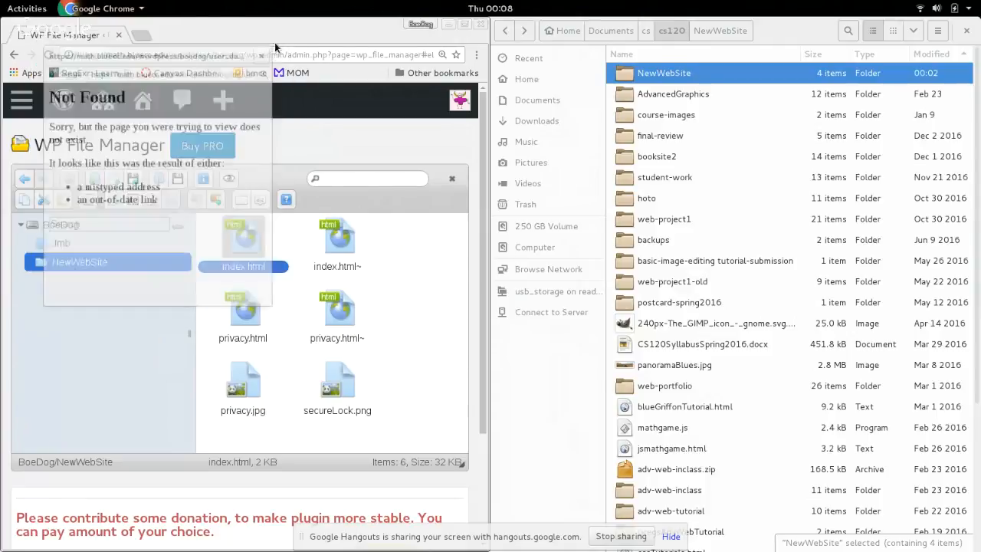
# Step: Browse to math.bluecc.edu/wordpress/user_data/BoeDog in a new tab and open the NewWebSite folder to view the published site
pyautogui.click(138, 37)
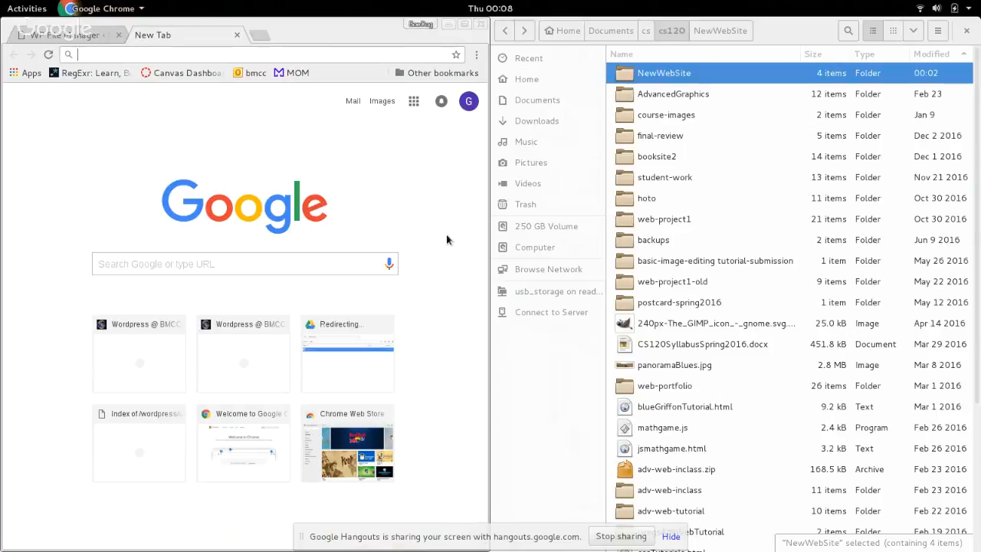
pyautogui.write('math.bluecc.edu/wordpress')
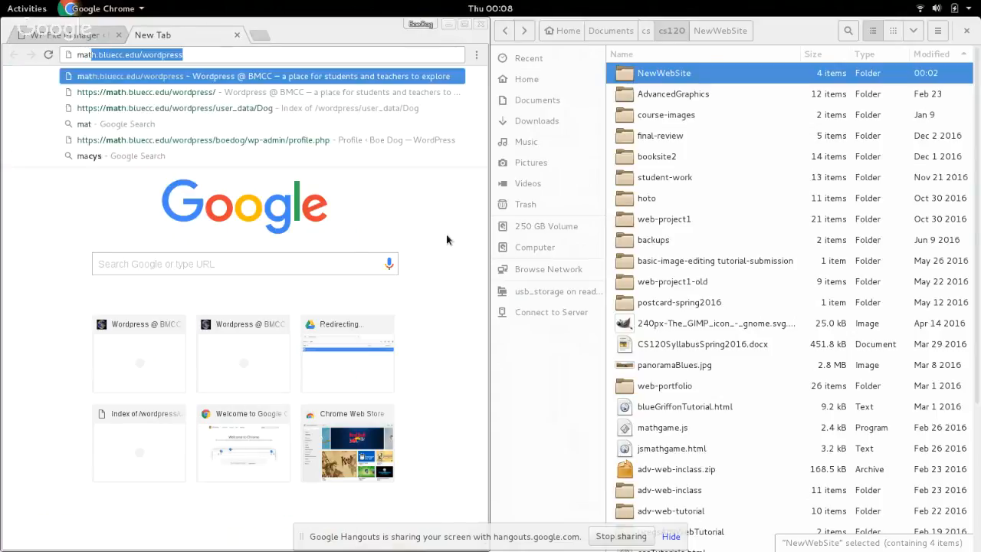
pyautogui.press('Right')
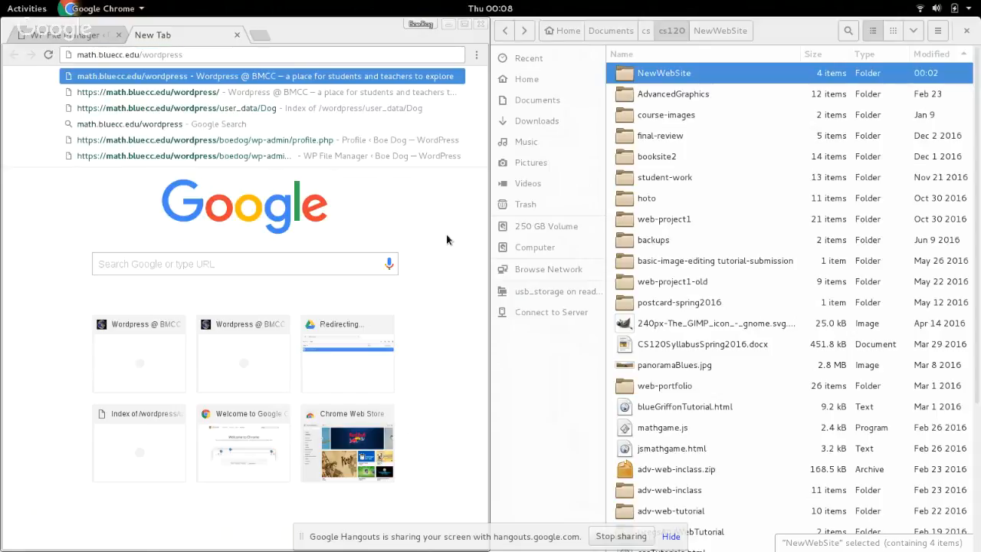
pyautogui.write('/')
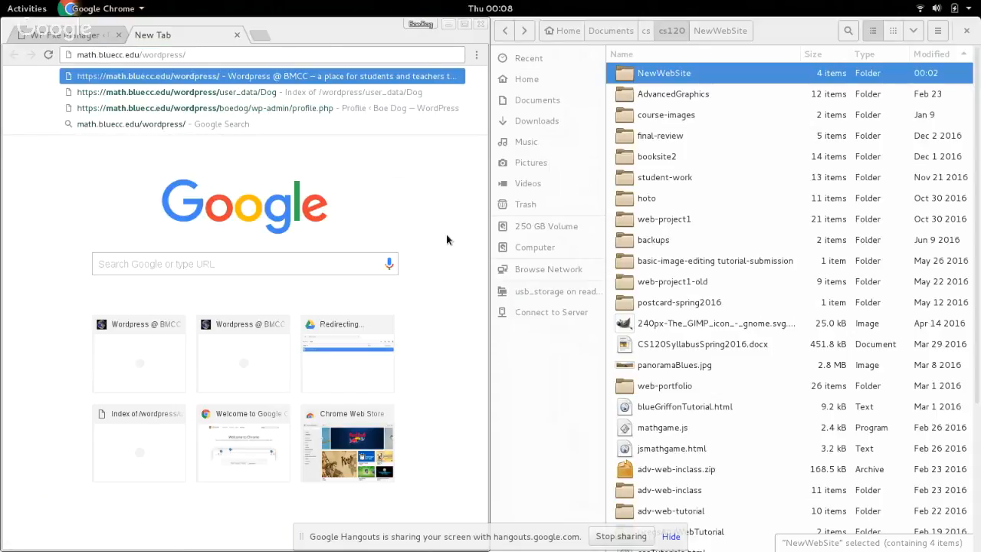
pyautogui.write('user')
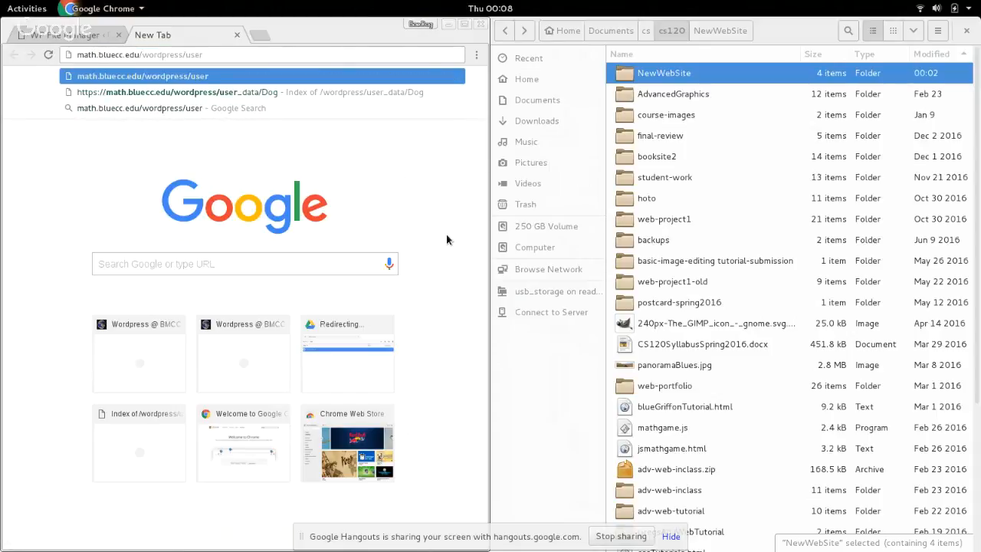
pyautogui.write('_da')
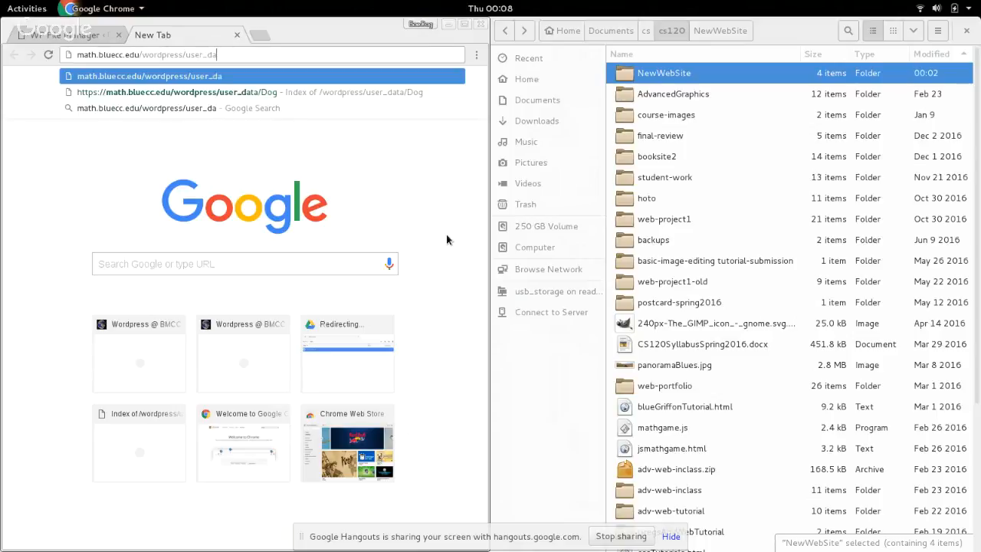
pyautogui.write('ta')
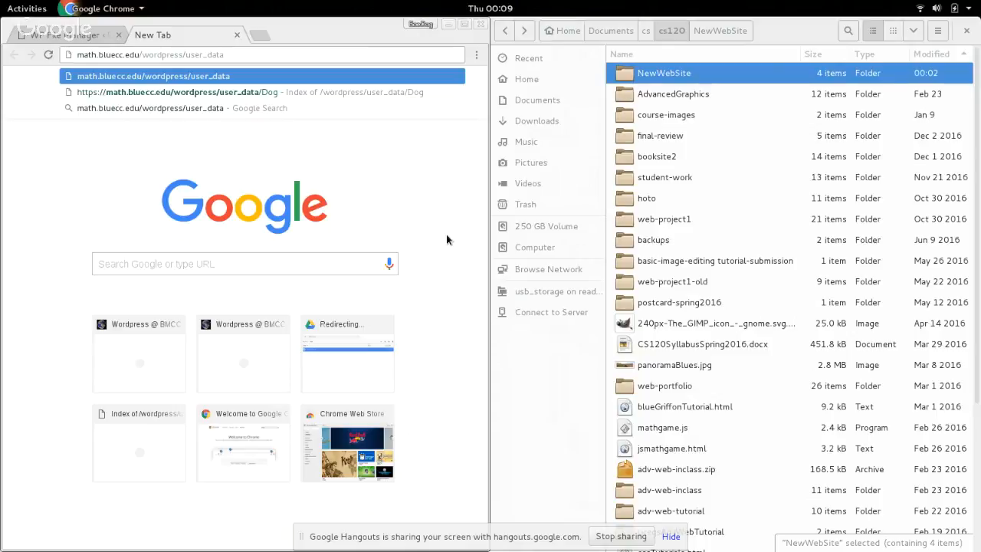
pyautogui.write('/B')
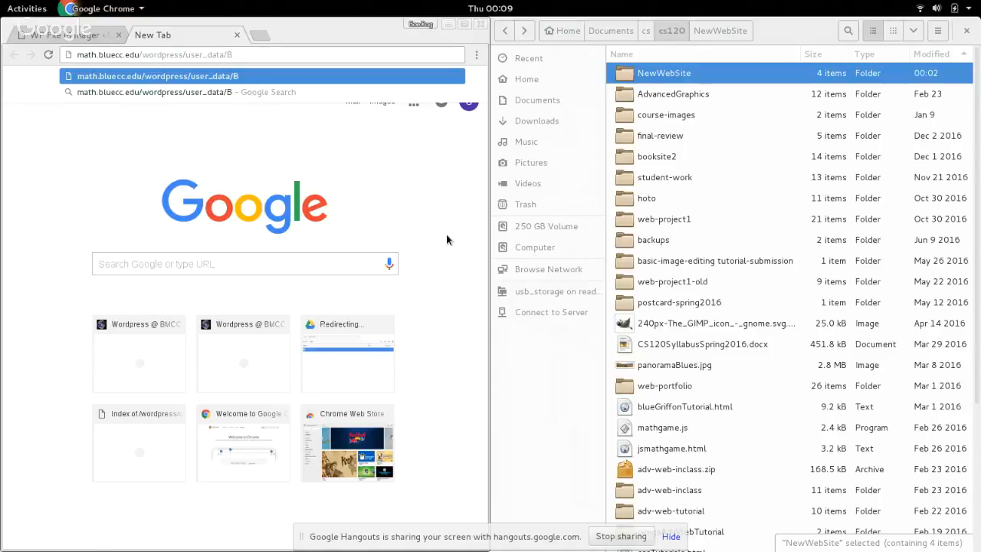
pyautogui.write('oeDog')
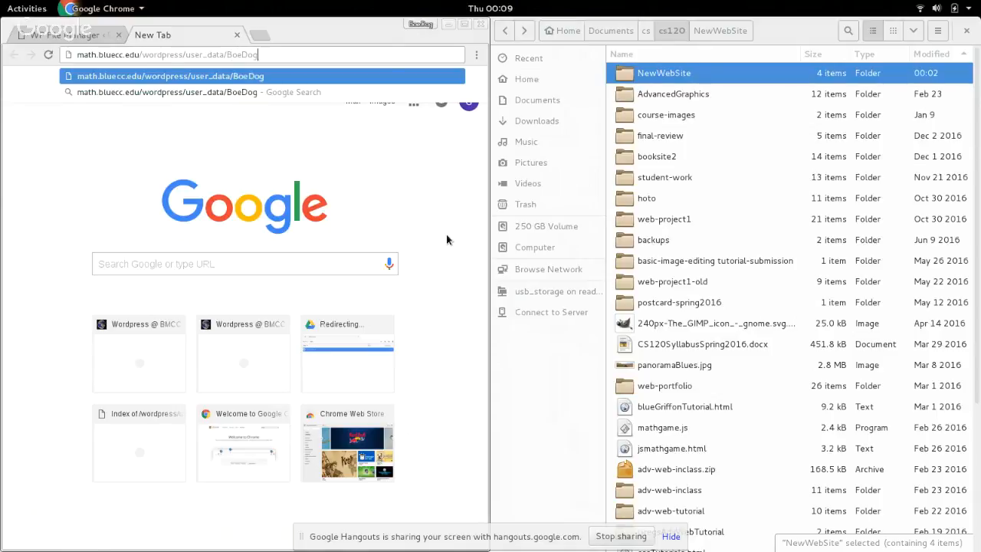
pyautogui.press('Return')
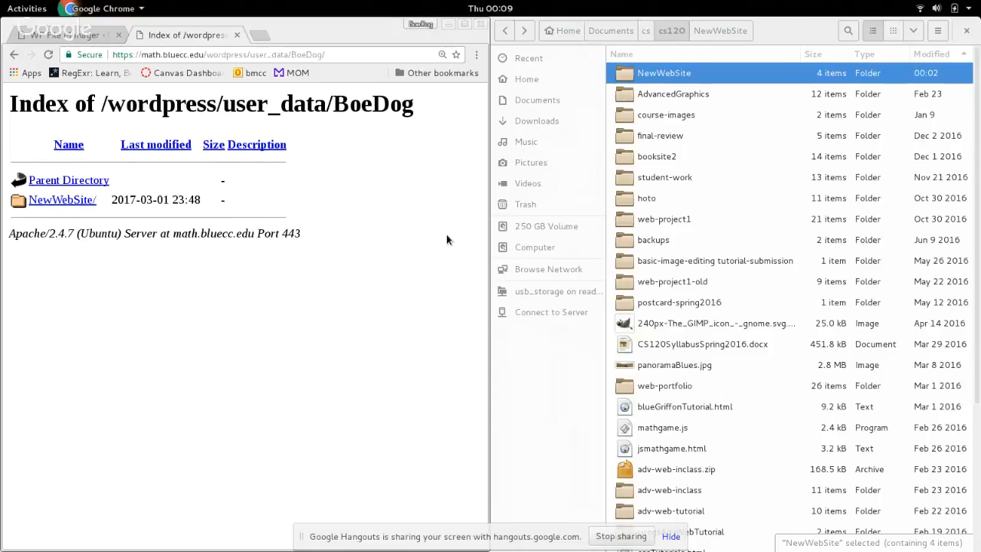
pyautogui.click(63, 201)
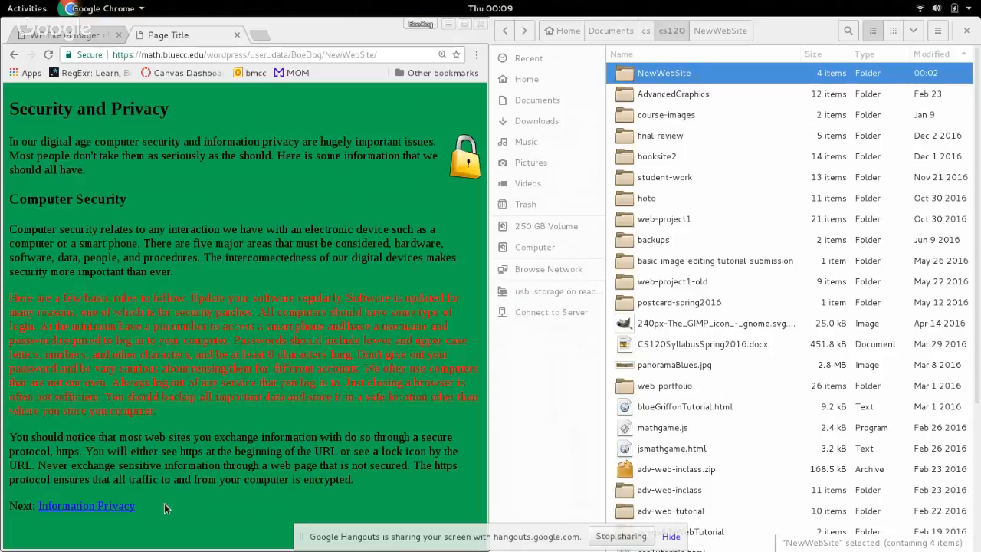
# Step: Follow the Information Privacy link on the published site, highlight privacy.html in the page address, and return to the Security and Privacy page
pyautogui.click(98, 507)
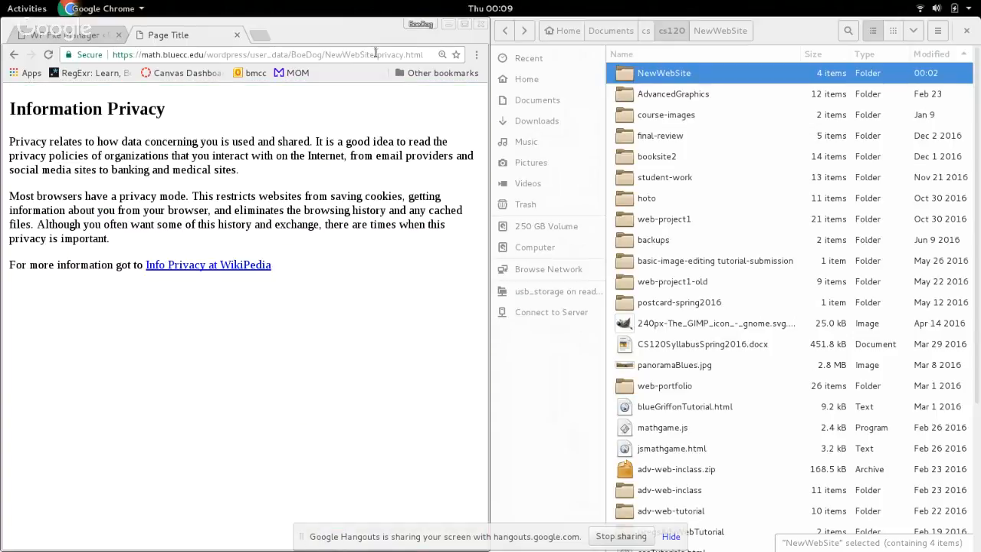
pyautogui.moveTo(374, 54); pyautogui.dragTo(430, 54)
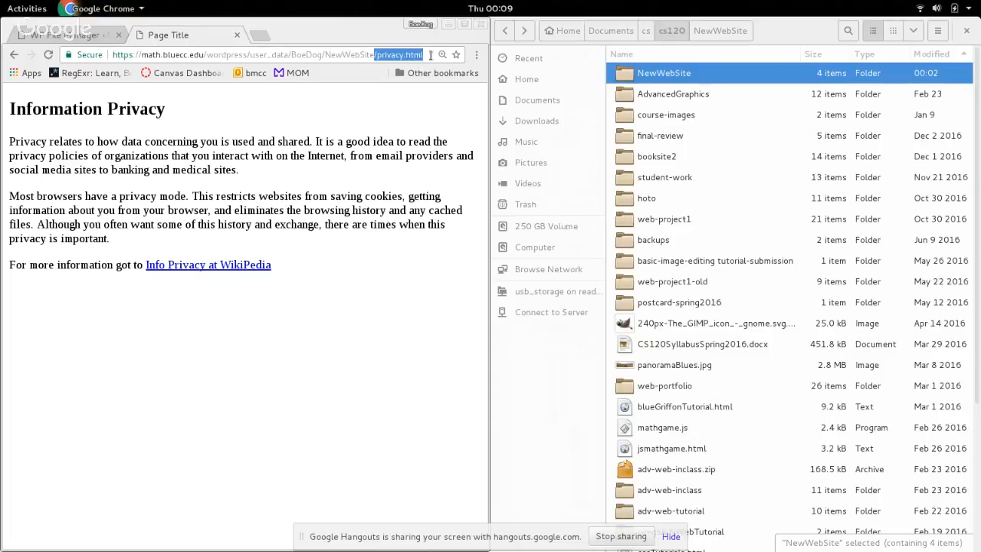
pyautogui.click(326, 252)
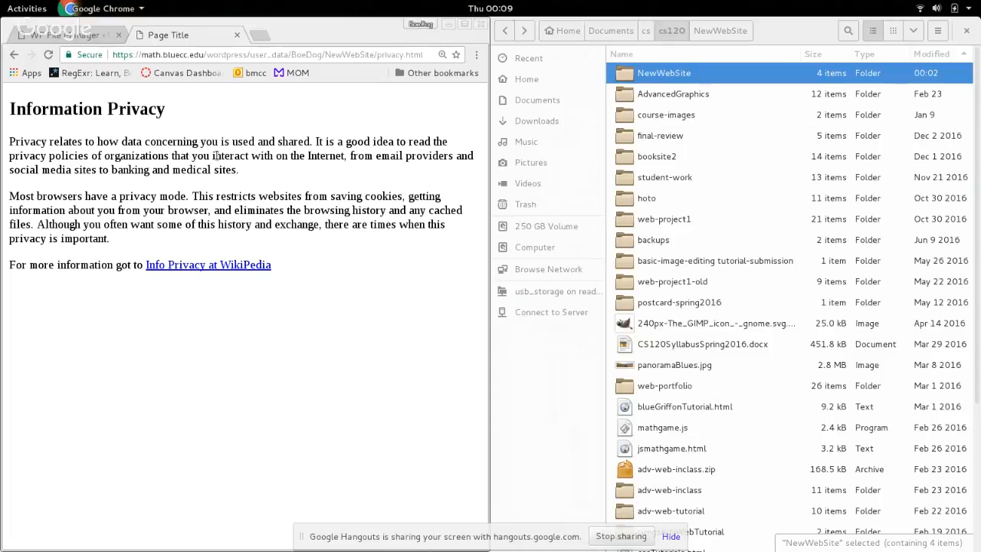
pyautogui.click(13, 57)
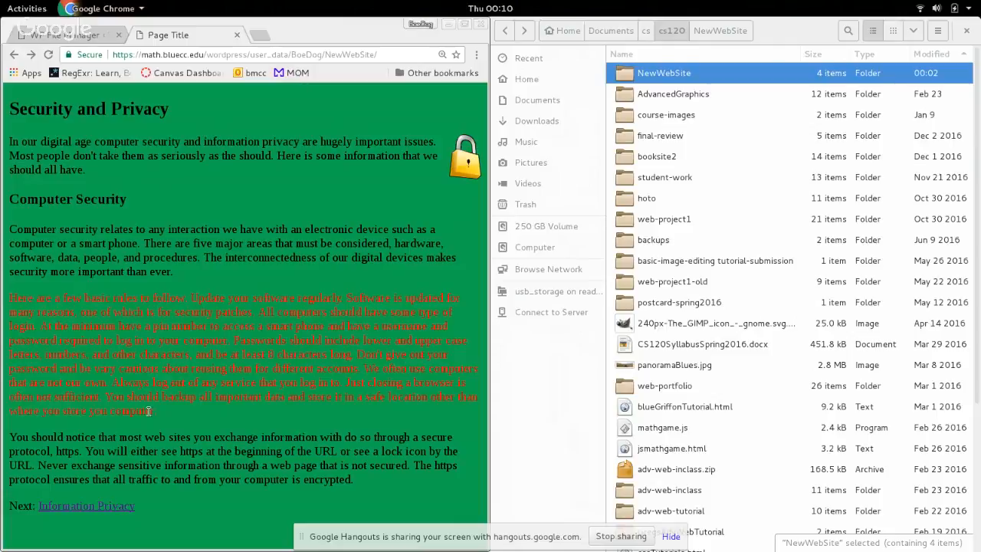
# Step: Reopen the Information Privacy page, test its Info Privacy at WikiPedia link, and return to the privacy page
pyautogui.click(125, 506)
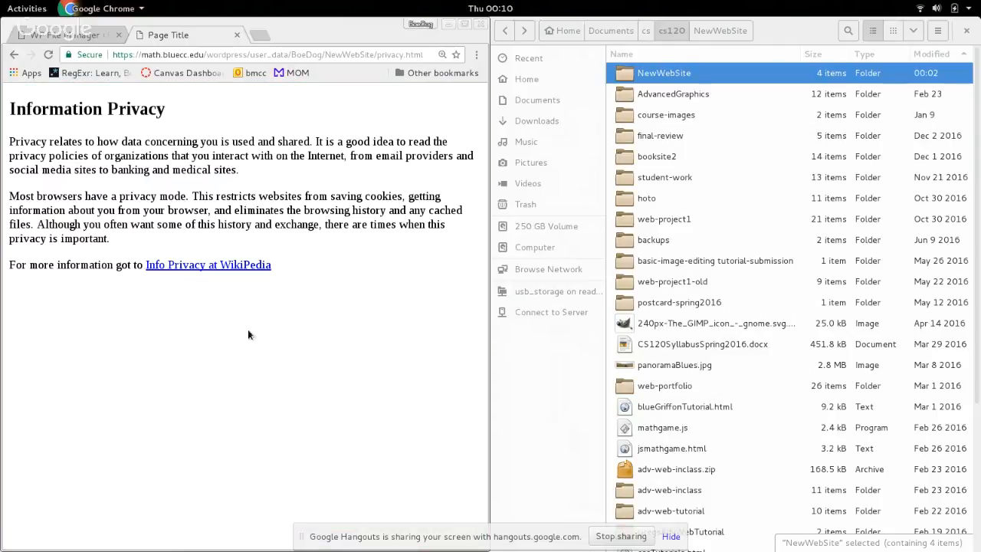
pyautogui.click(244, 264)
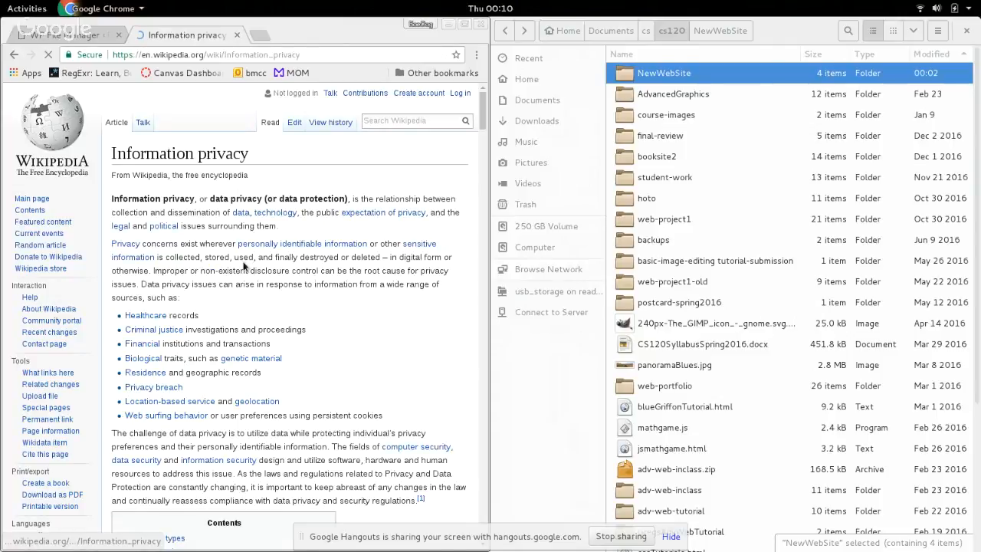
pyautogui.click(15, 55)
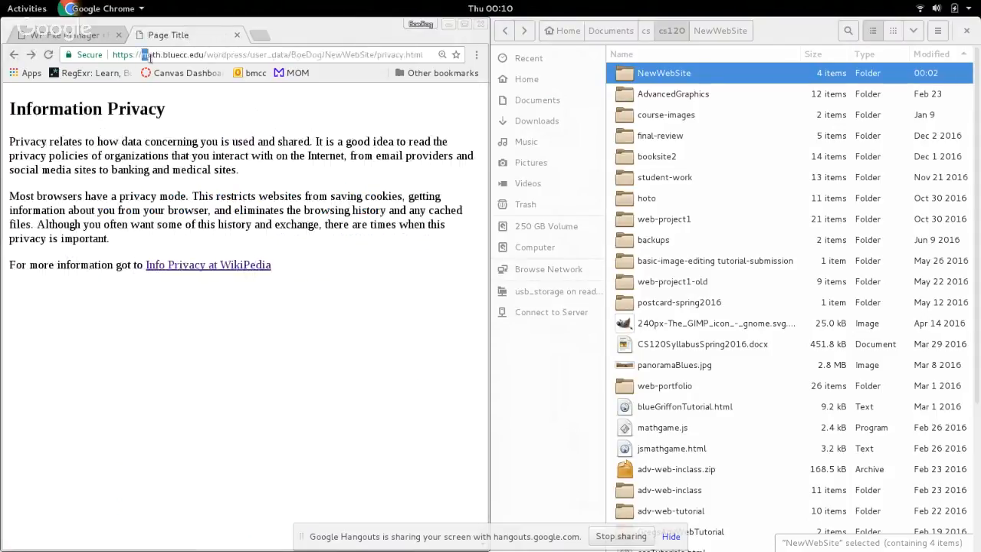
# Step: Highlight math.bluecc.edu/wordpress/user_data/BoeDog/ in the page address, and highlight only the BoeDog/ part
pyautogui.moveTo(150, 56); pyautogui.dragTo(328, 55)
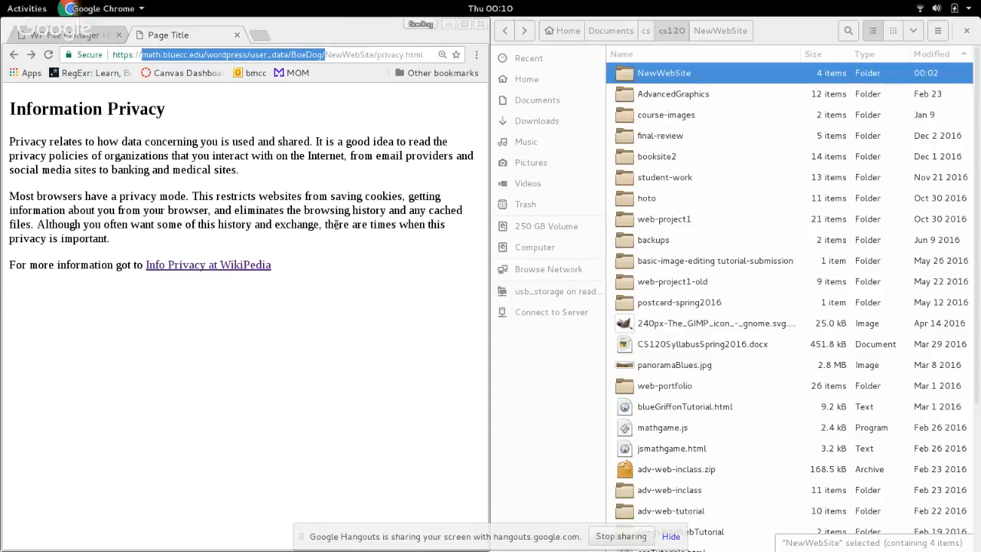
pyautogui.click(319, 59)
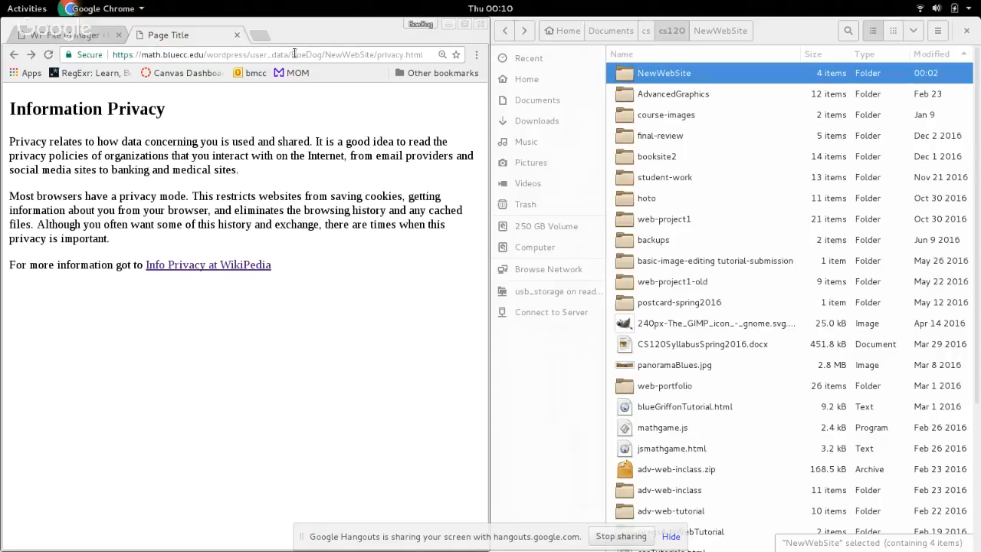
pyautogui.moveTo(292, 55); pyautogui.dragTo(328, 55)
# Step: Compare the local NewWebSite files with the uploaded ones in WP File Manager, show the BoeDog root folder, and return to the published page
pyautogui.click(48, 36)
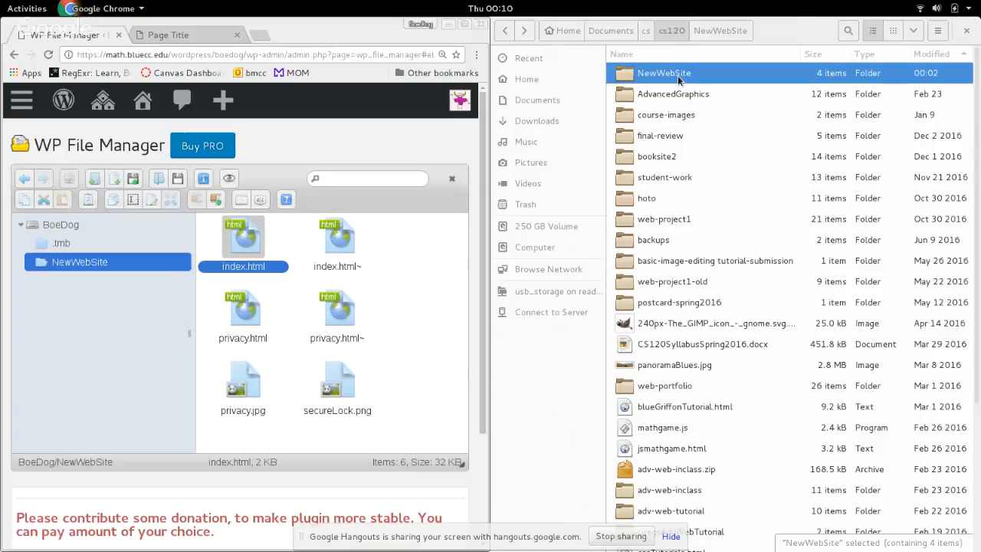
pyautogui.doubleClick(647, 79)
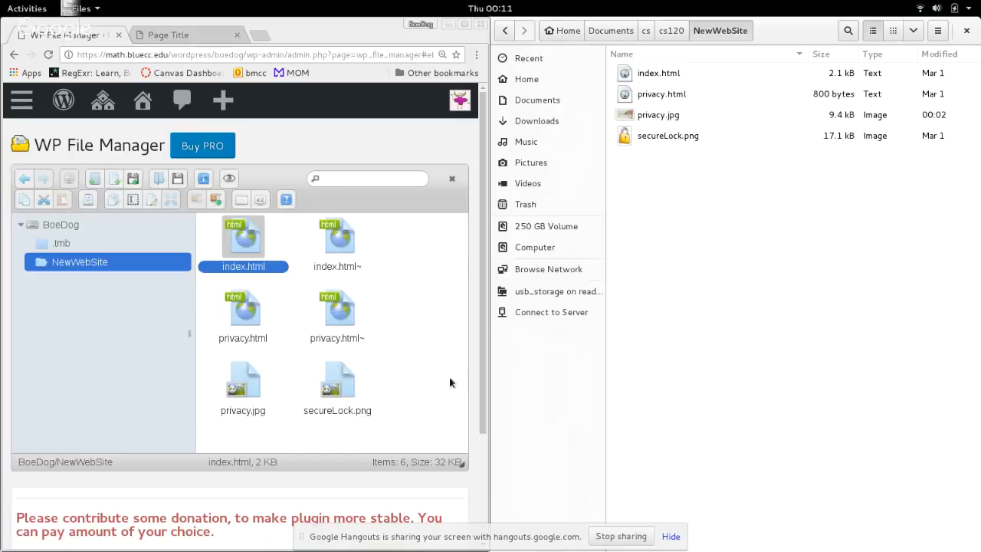
pyautogui.click(52, 227)
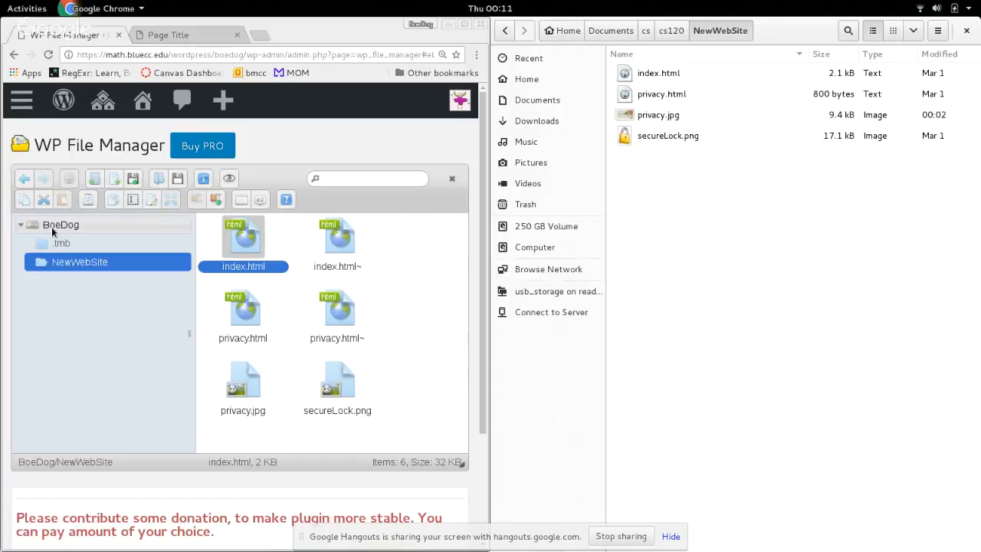
pyautogui.click(51, 227)
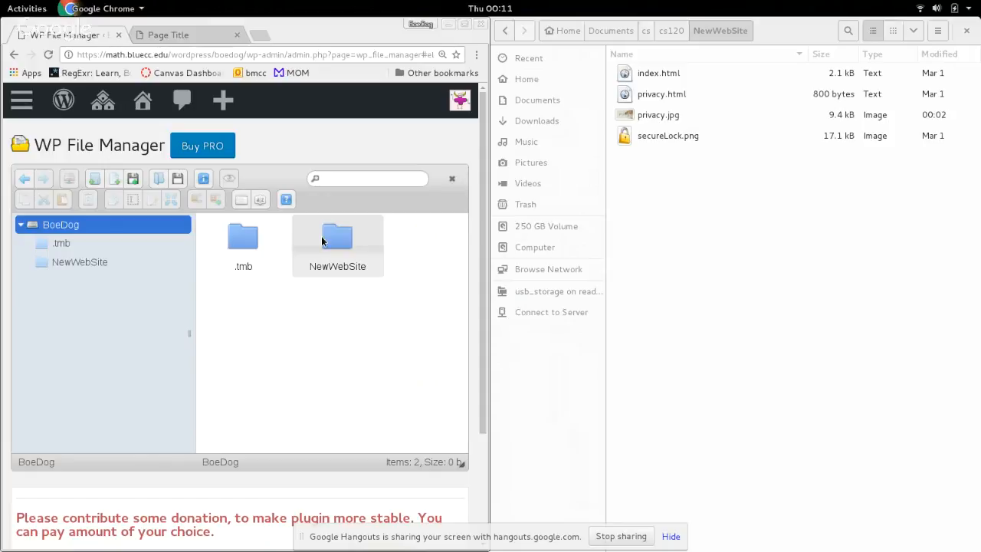
pyautogui.click(199, 35)
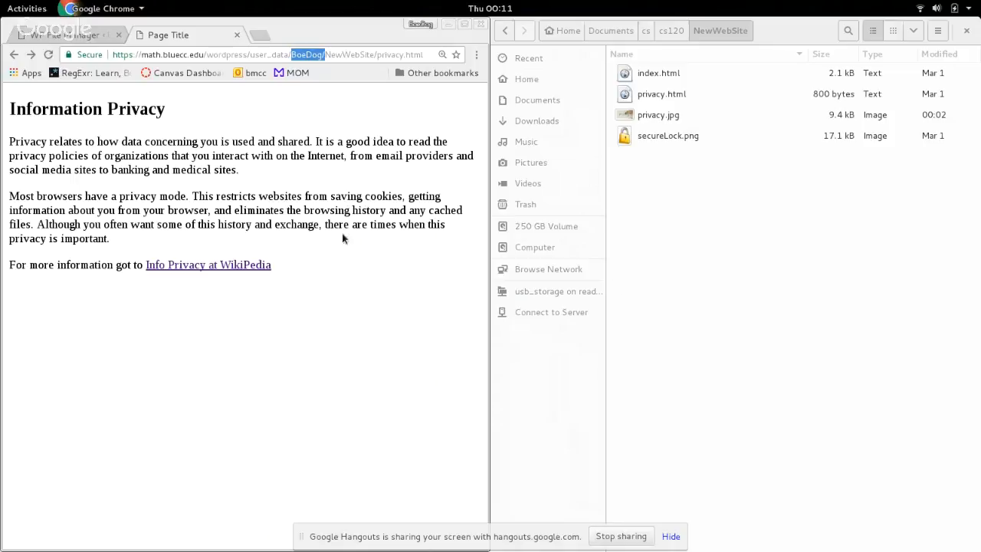
pyautogui.moveTo(1, 2)
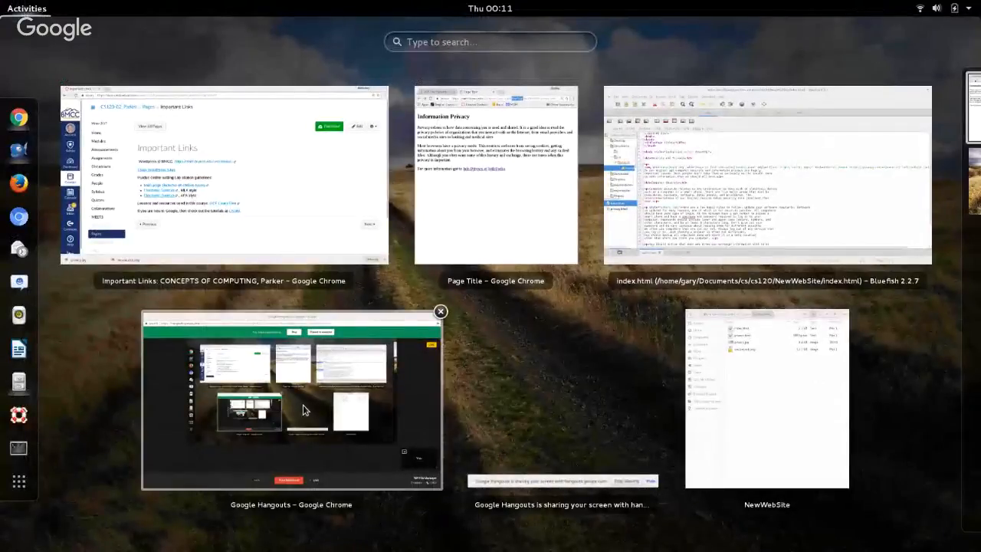
pyautogui.click(303, 405)
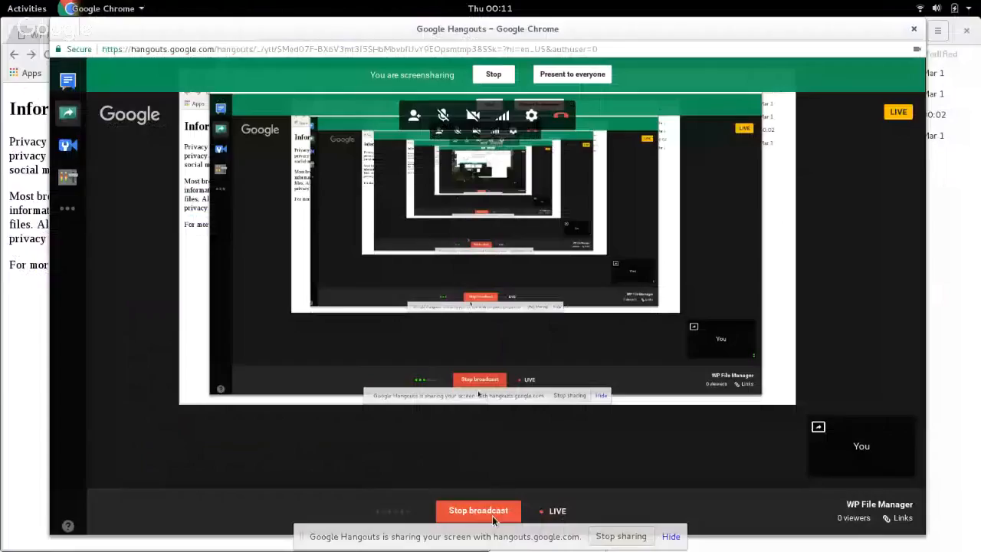